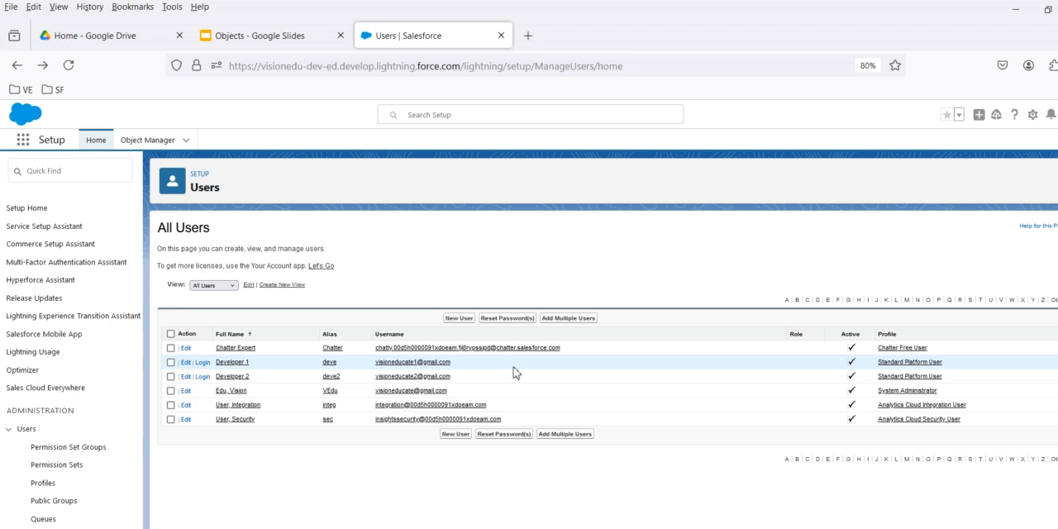
# Compare the Permission set slide in Google Slides with the profiles assigned to Developer 1 and Developer 2 in Salesforce's user list.
pyautogui.click(287, 46)
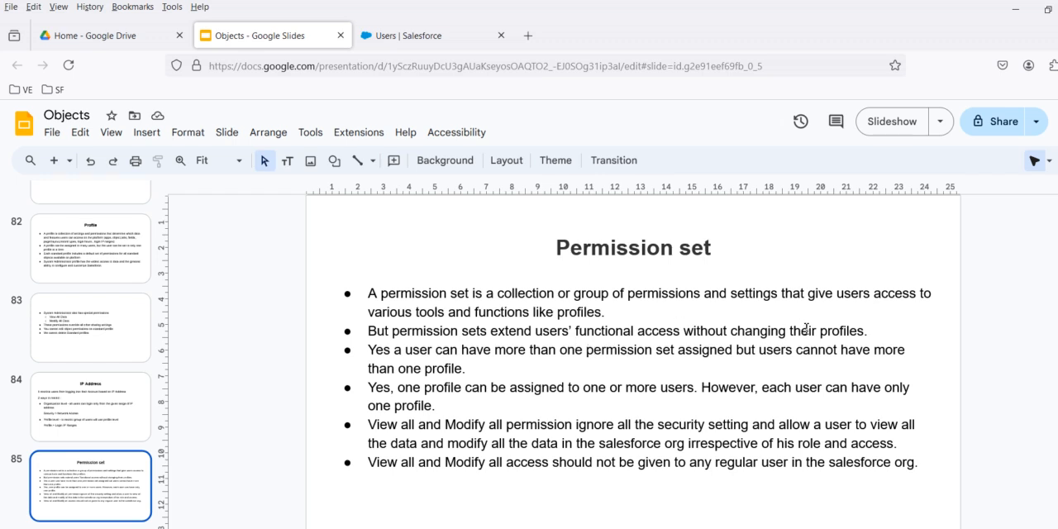
pyautogui.click(447, 36)
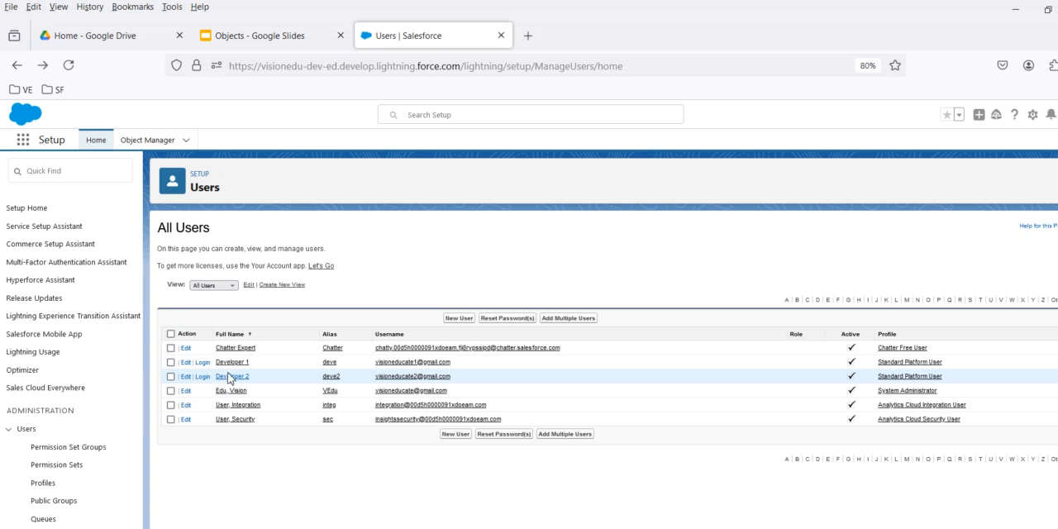
pyautogui.click(281, 37)
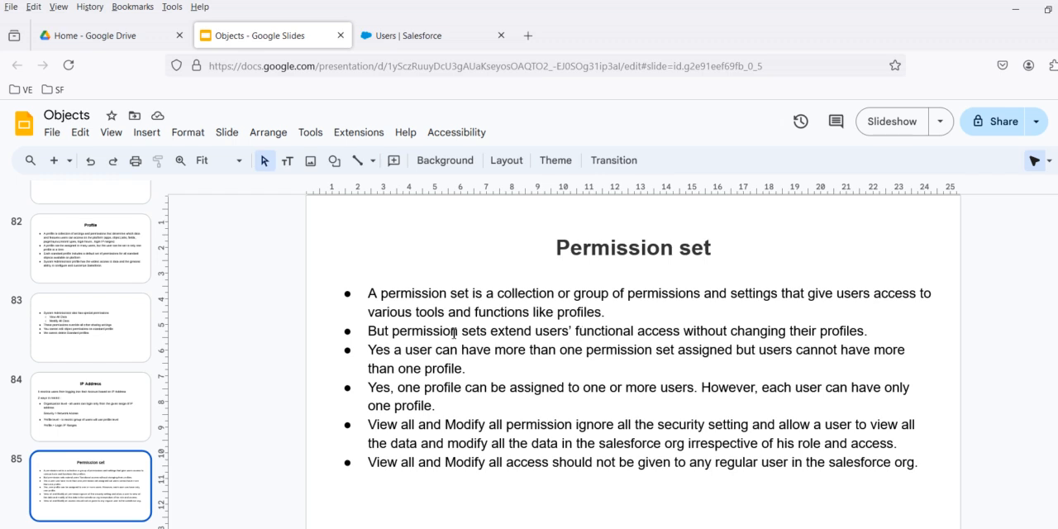
pyautogui.click(402, 38)
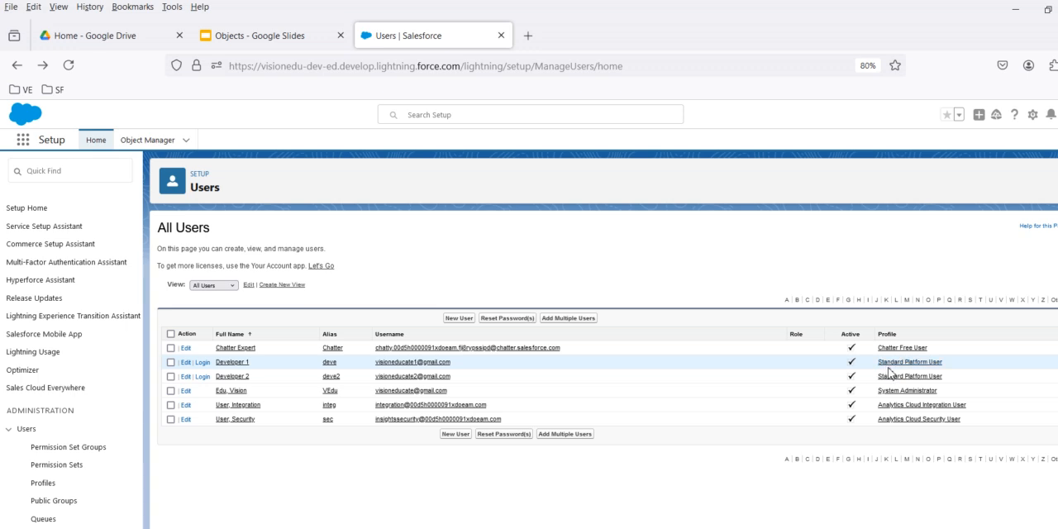
pyautogui.click(322, 35)
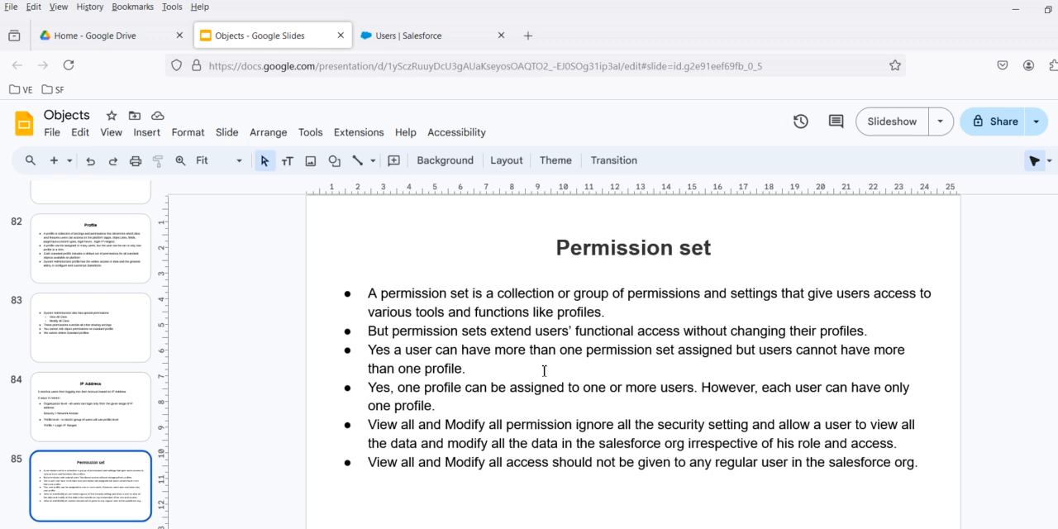
pyautogui.click(427, 35)
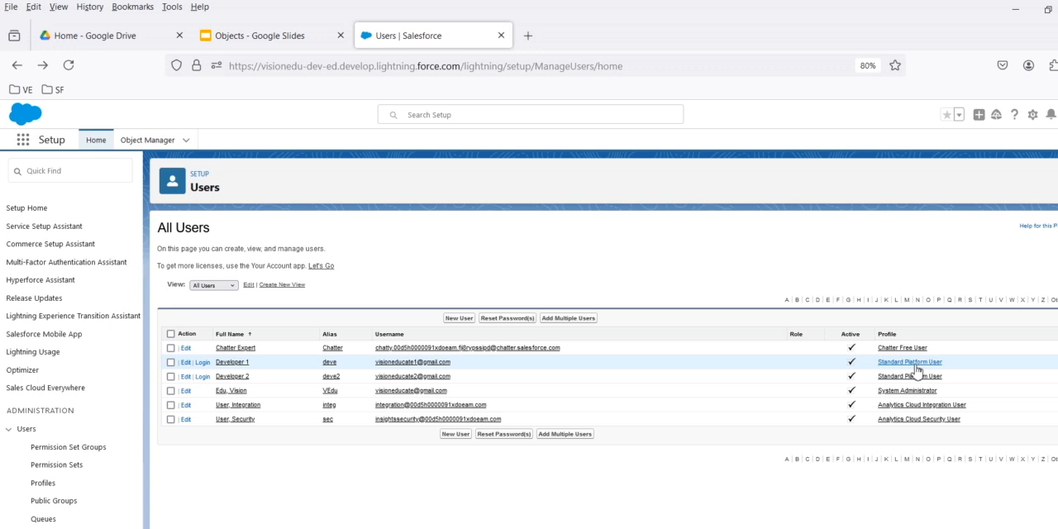
pyautogui.click(232, 35)
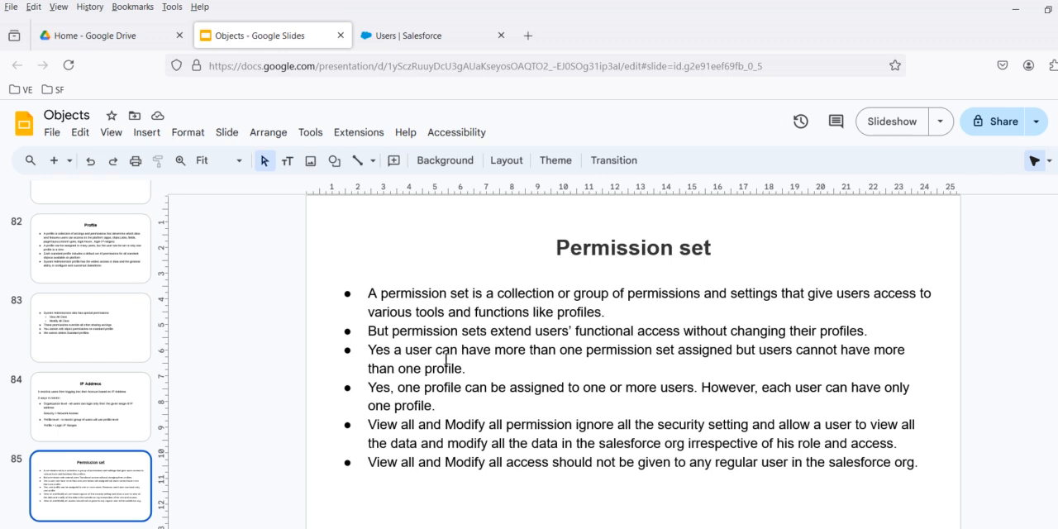
pyautogui.click(407, 36)
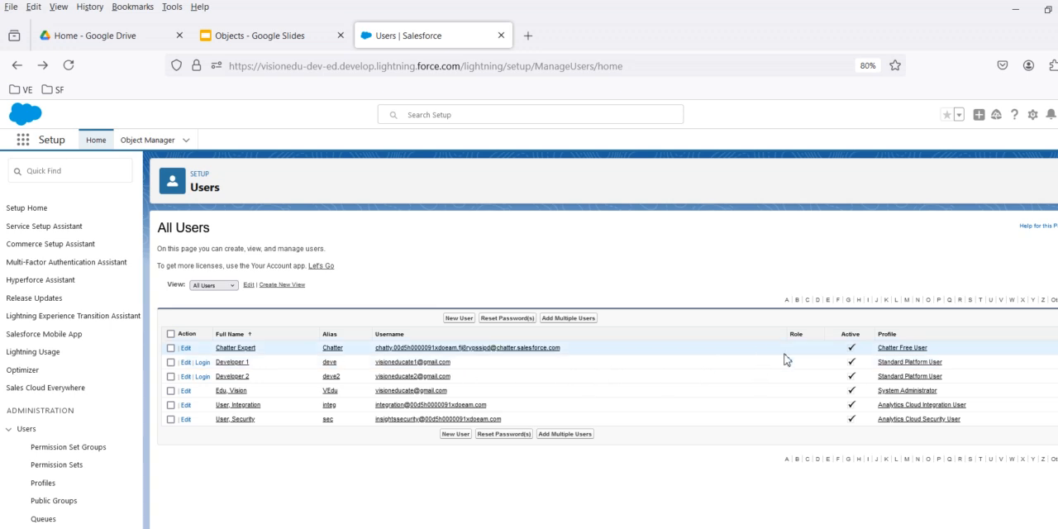
pyautogui.click(269, 38)
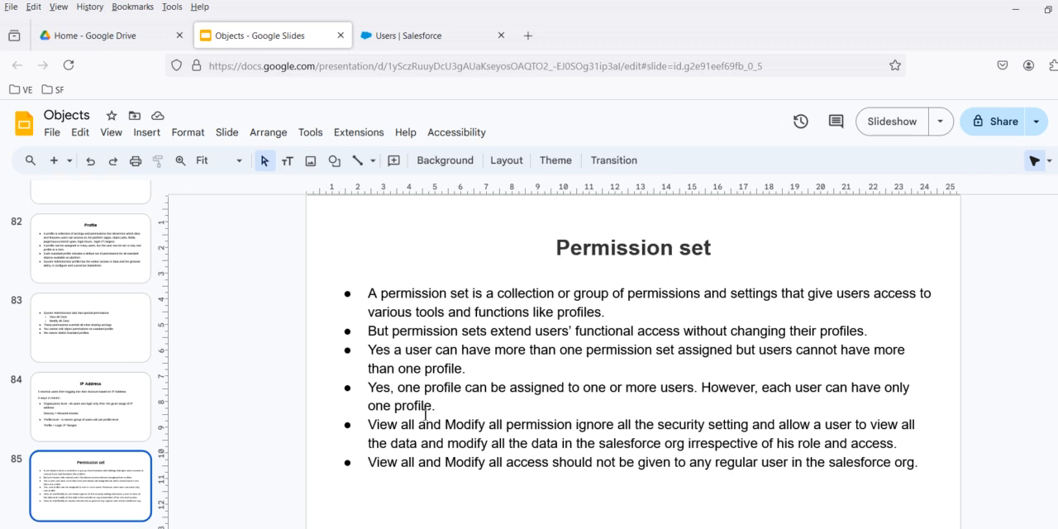
pyautogui.click(477, 36)
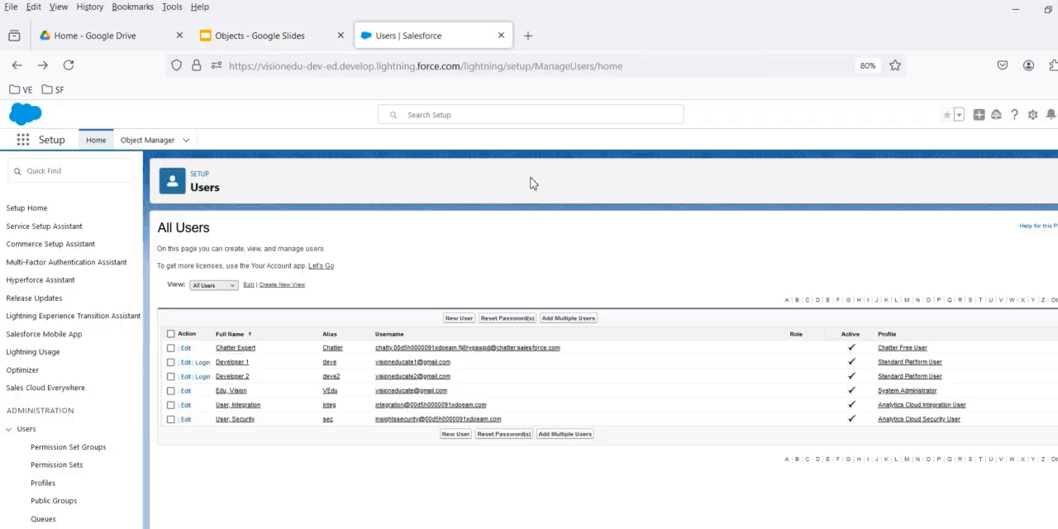
# Open Developer 2's Standard Platform User profile and examine its custom object permissions.
pyautogui.click(913, 377)
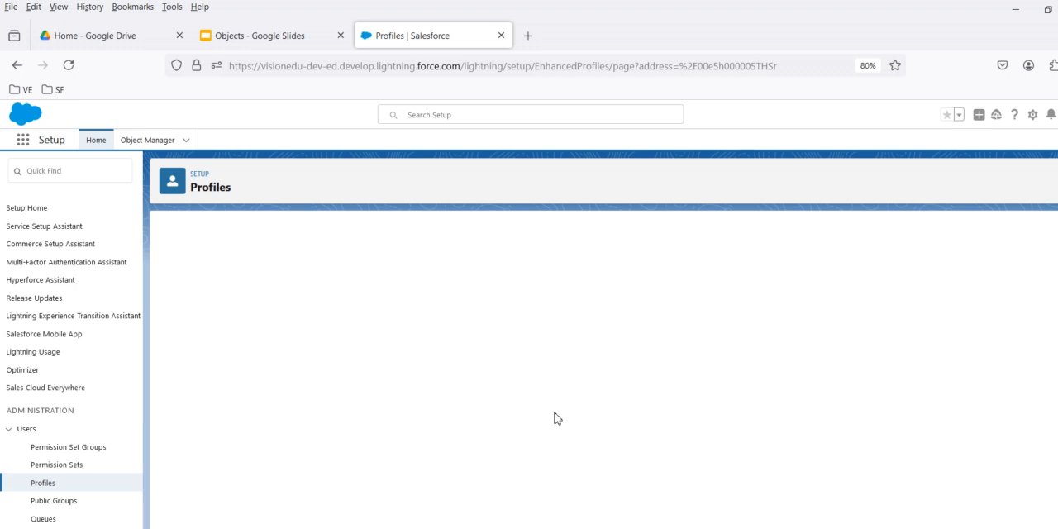
pyautogui.scroll(-1, 554, 418)
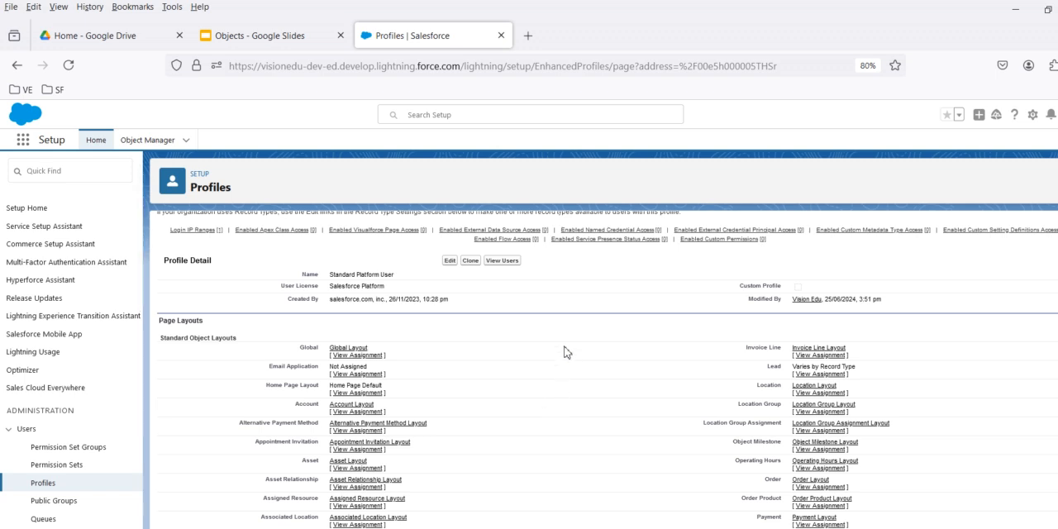
pyautogui.scroll(-10, 584, 345)
pyautogui.scroll(-15, 583, 346)
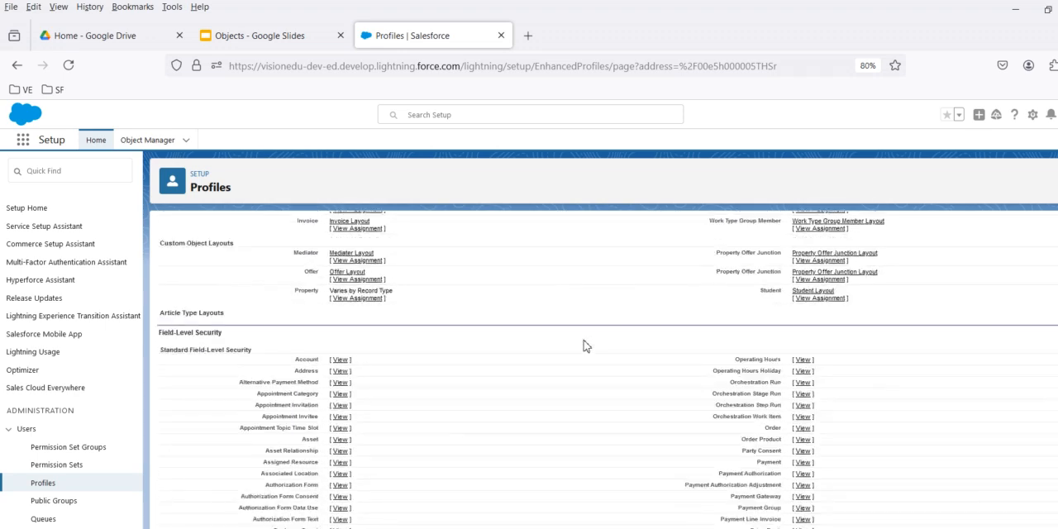
pyautogui.scroll(-15, 584, 346)
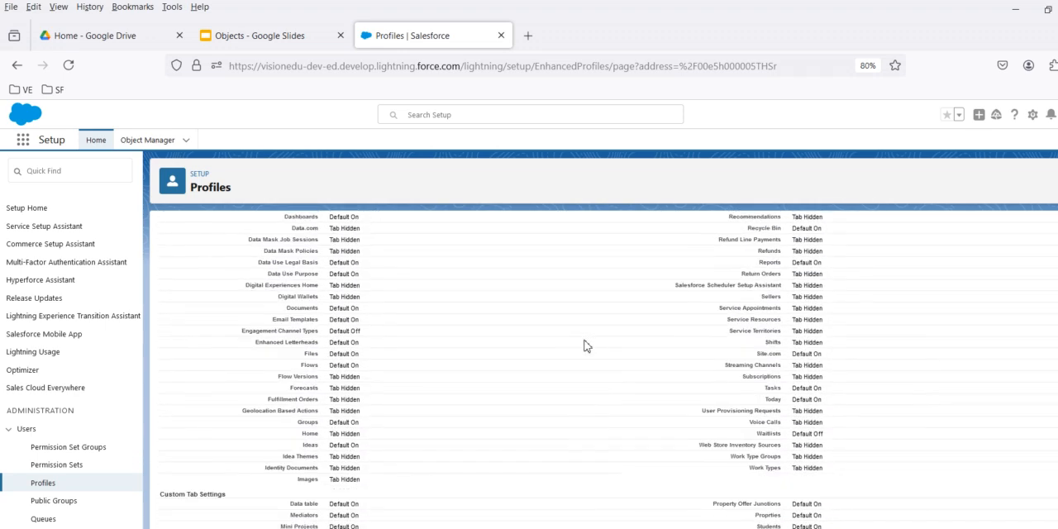
pyautogui.scroll(-10, 584, 345)
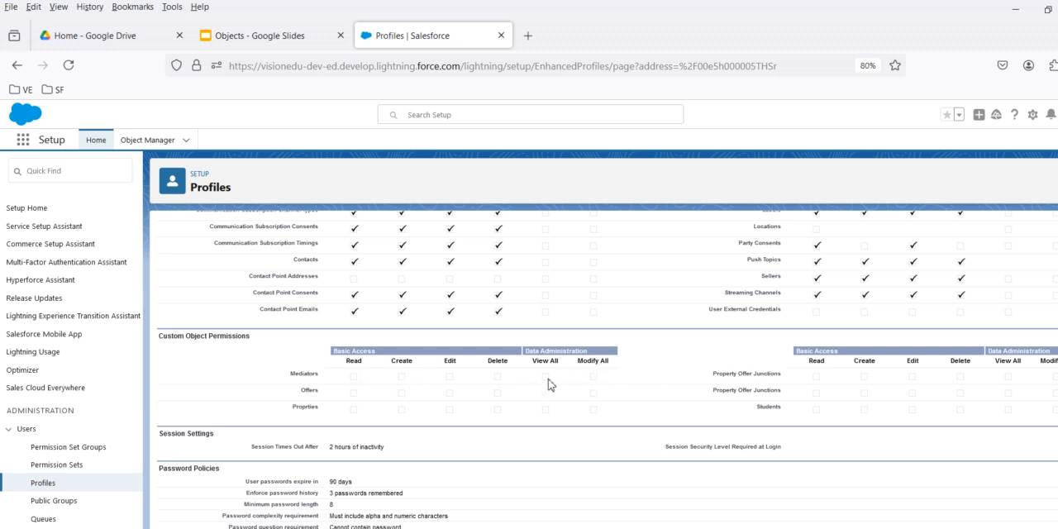
# Review the View all and Modify all notes in Google Slides against the Salesforce profile's custom object permissions.
pyautogui.click(296, 47)
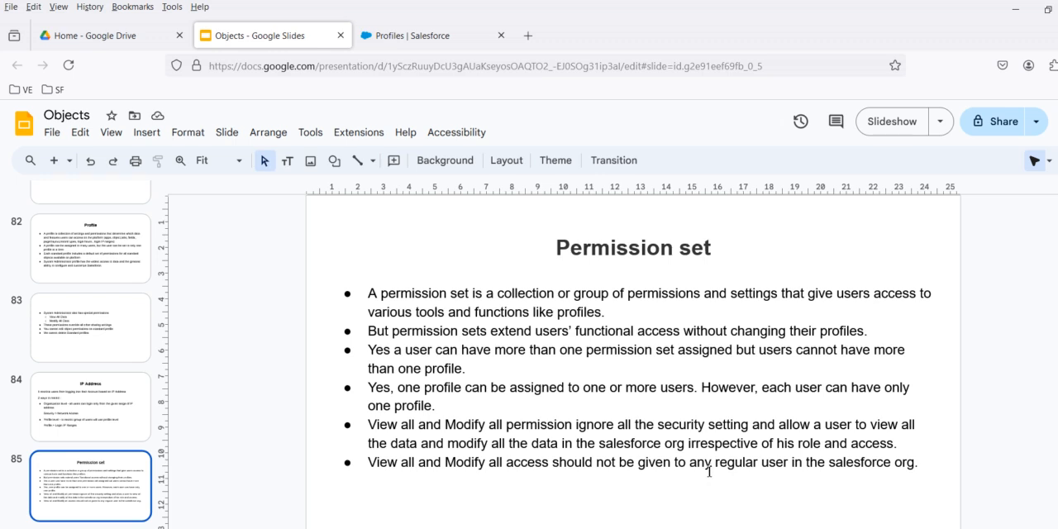
pyautogui.click(452, 37)
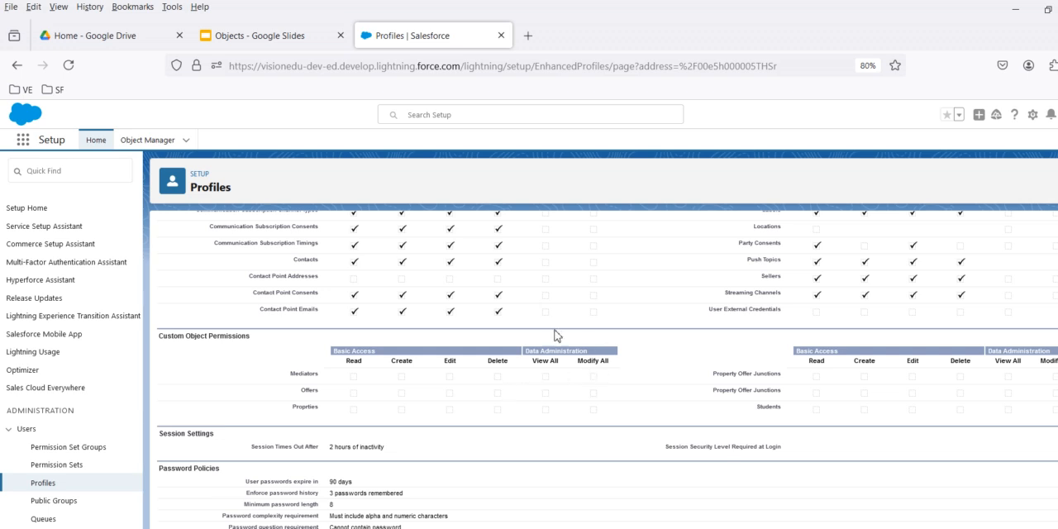
pyautogui.click(287, 37)
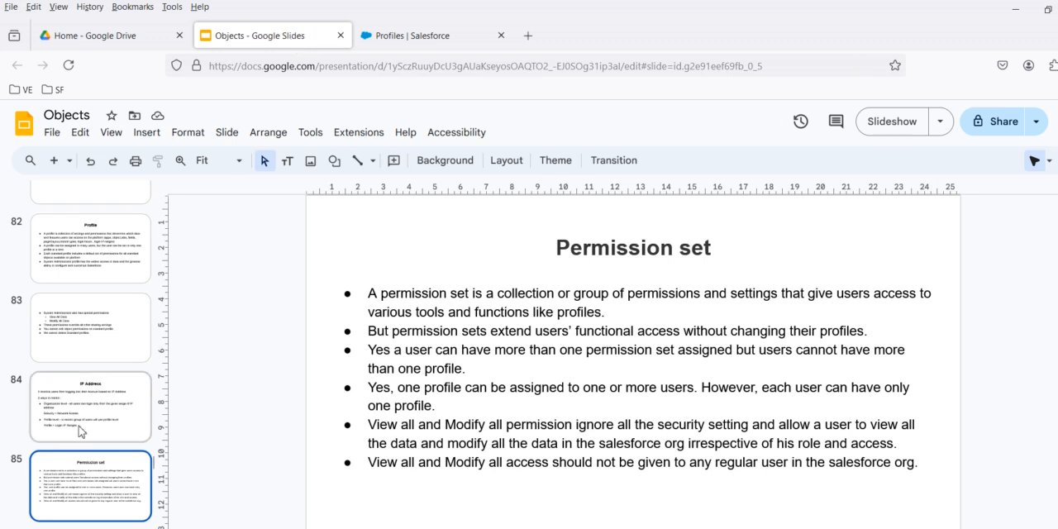
pyautogui.scroll(-2, 91, 414)
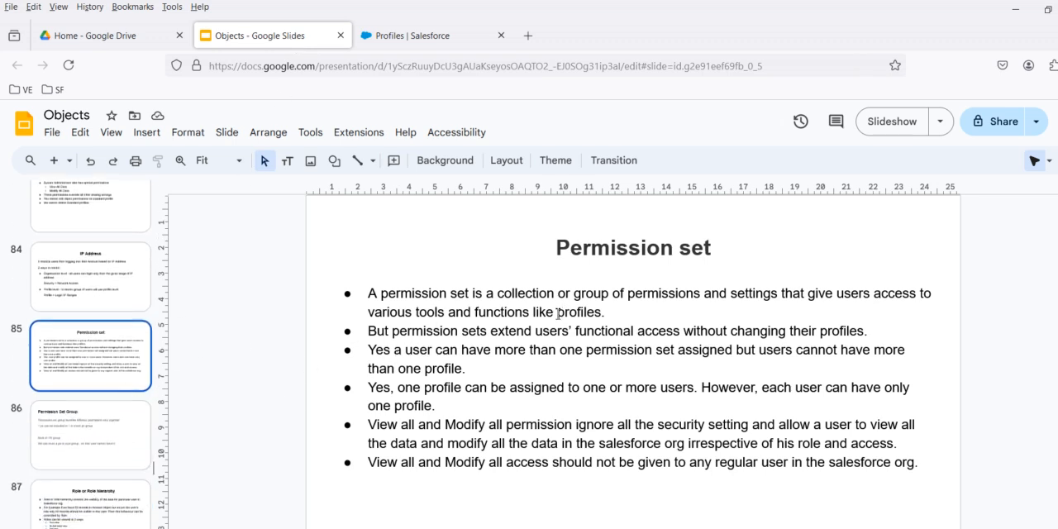
pyautogui.click(413, 36)
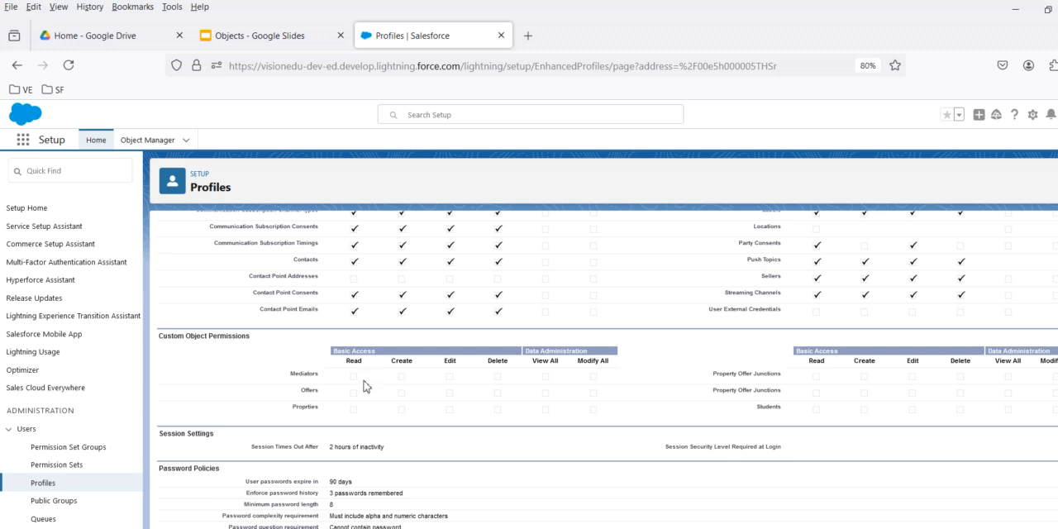
# Switch to Google Slides, view the Permission Set Group slide and return to the Permission set slide.
pyautogui.click(281, 36)
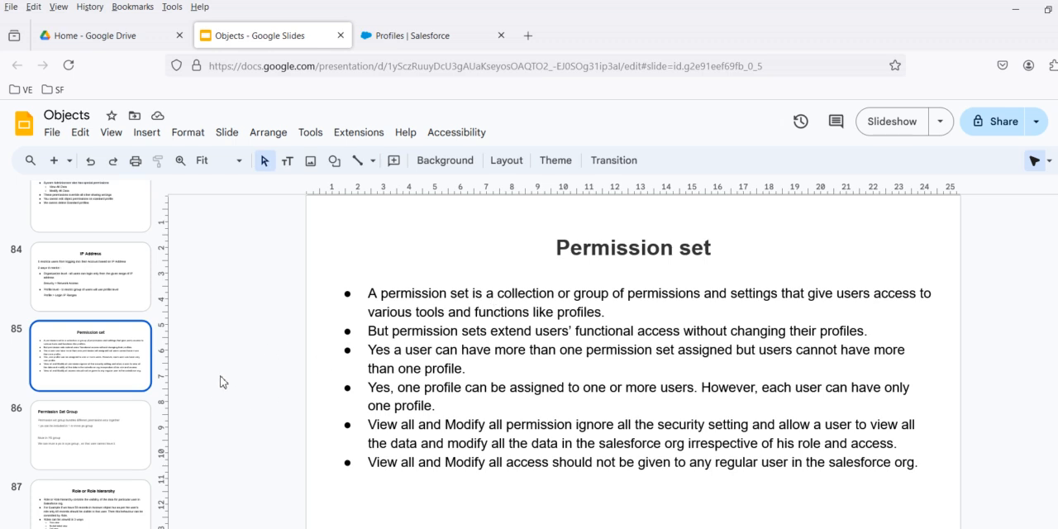
pyautogui.click(114, 426)
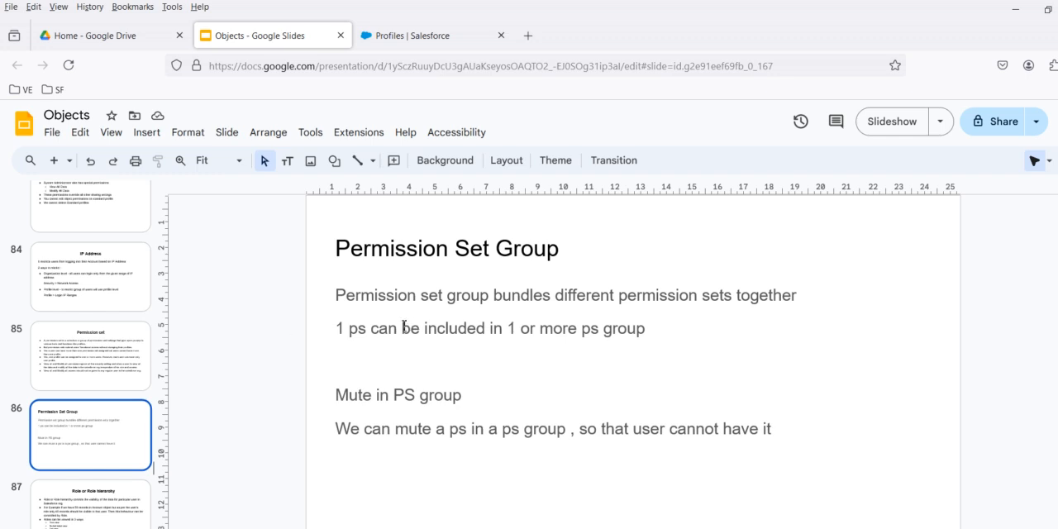
pyautogui.click(71, 357)
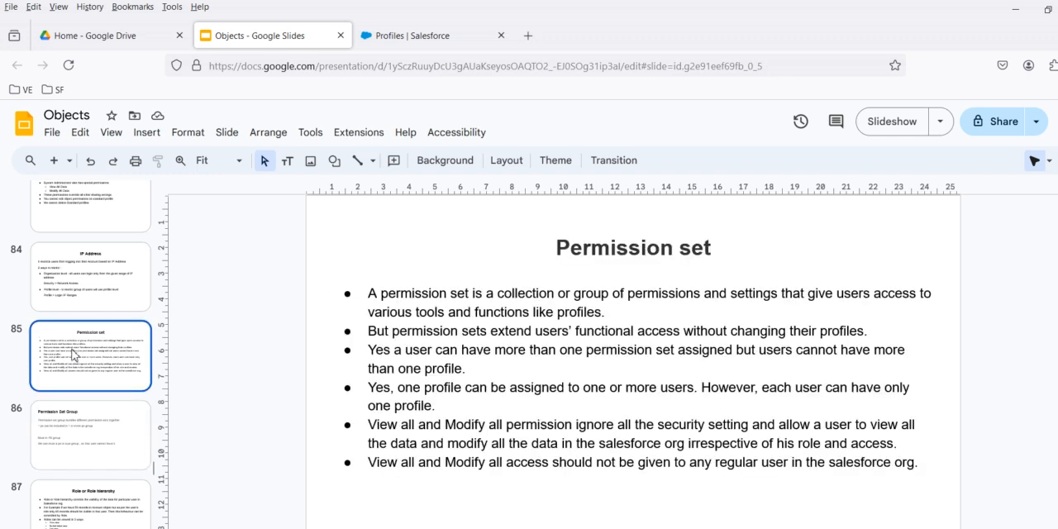
# Switch to Salesforce, go back to the user list and search Setup for "permis".
pyautogui.click(459, 36)
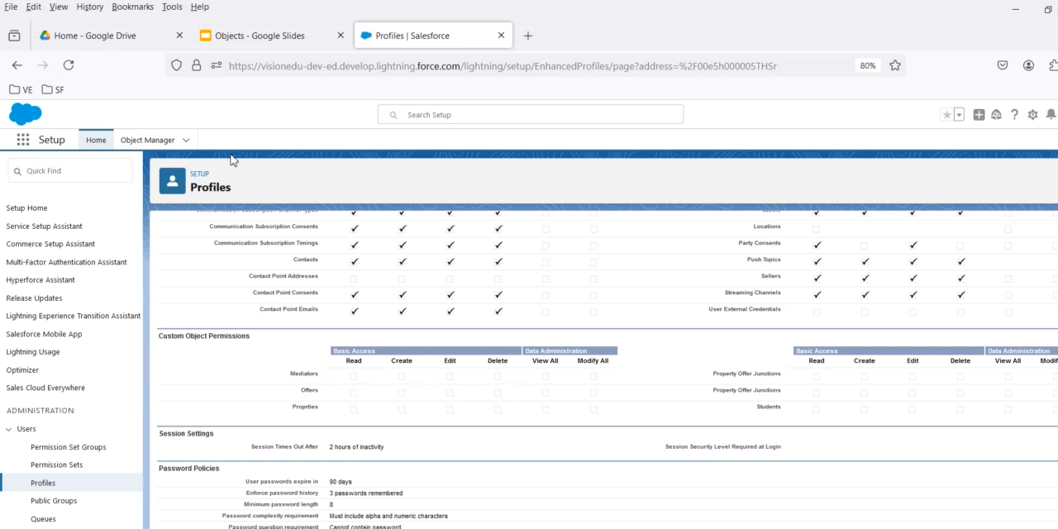
pyautogui.click(16, 64)
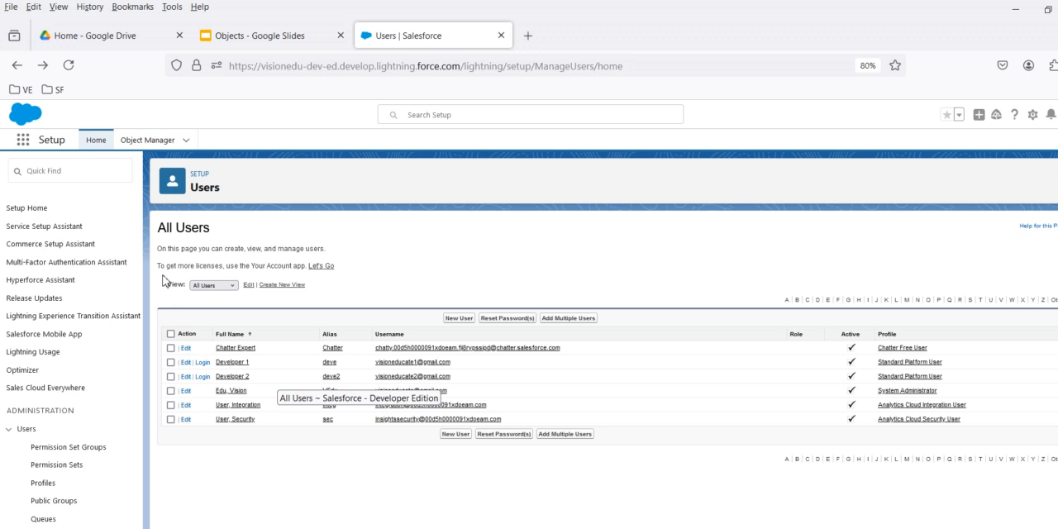
pyautogui.click(99, 177)
pyautogui.write('p')
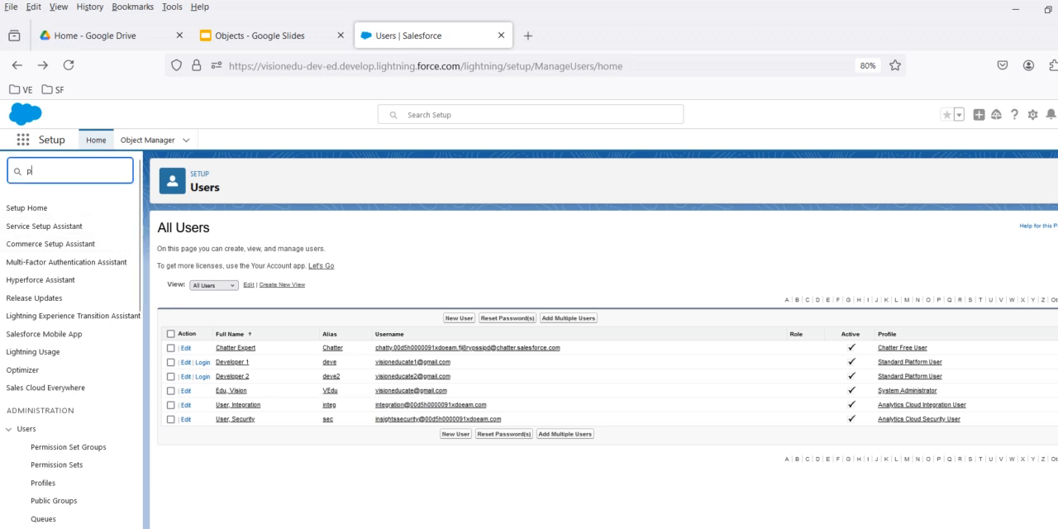
pyautogui.write('ermis')
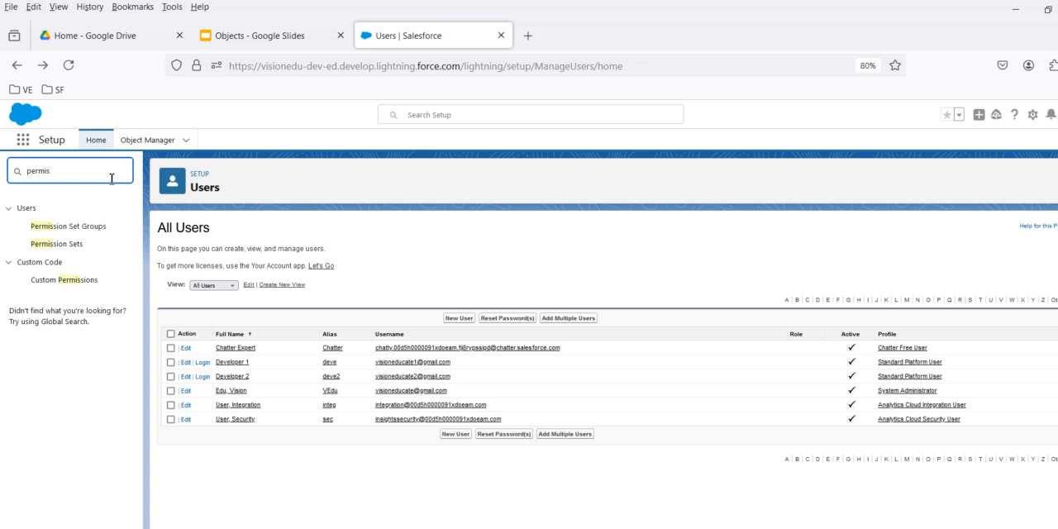
# Open Permission Sets and Permission Set Groups in separate browser tabs and bring the Permission Sets page to the front.
pyautogui.click(68, 246)
pyautogui.rightClick(68, 246)
pyautogui.click(108, 255)
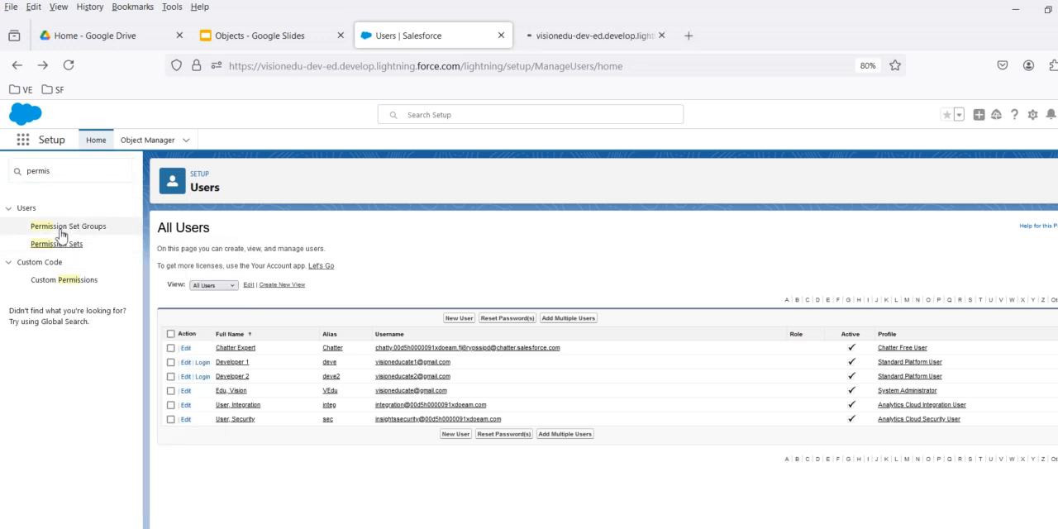
pyautogui.rightClick(66, 229)
pyautogui.click(108, 241)
pyautogui.click(611, 37)
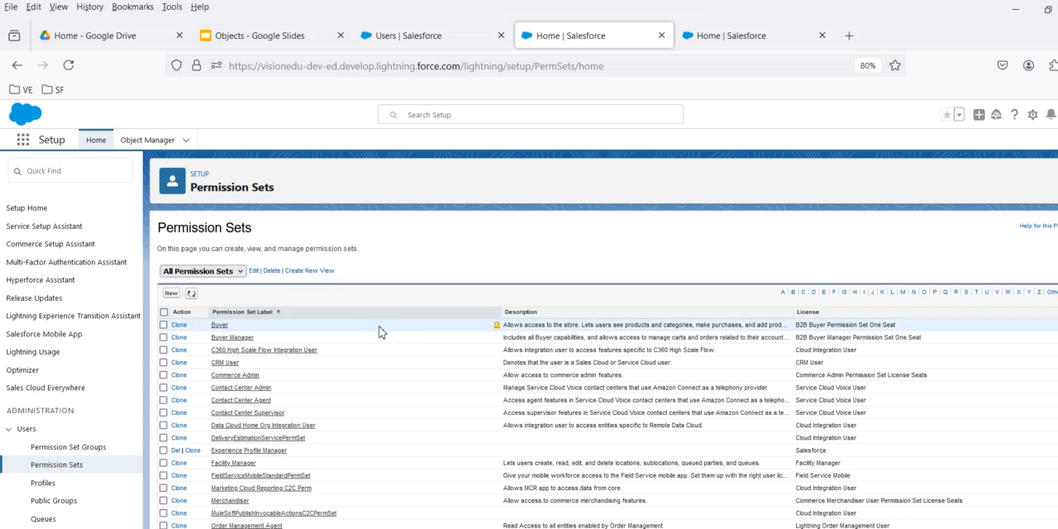
# Look through the existing permission sets and start creating a new one.
pyautogui.scroll(-2, 330, 347)
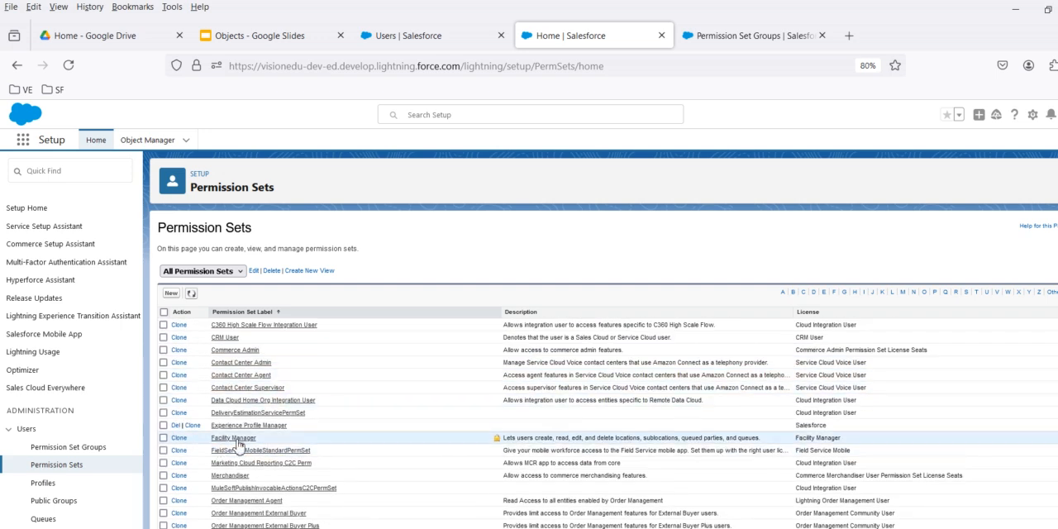
pyautogui.scroll(-1, 248, 432)
pyautogui.scroll(1, 252, 431)
pyautogui.scroll(2, 250, 431)
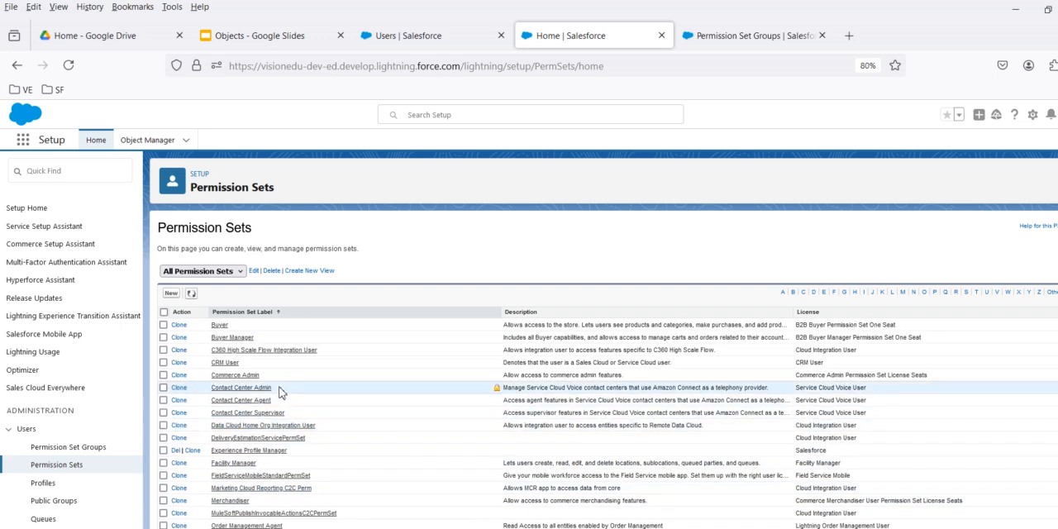
pyautogui.click(171, 294)
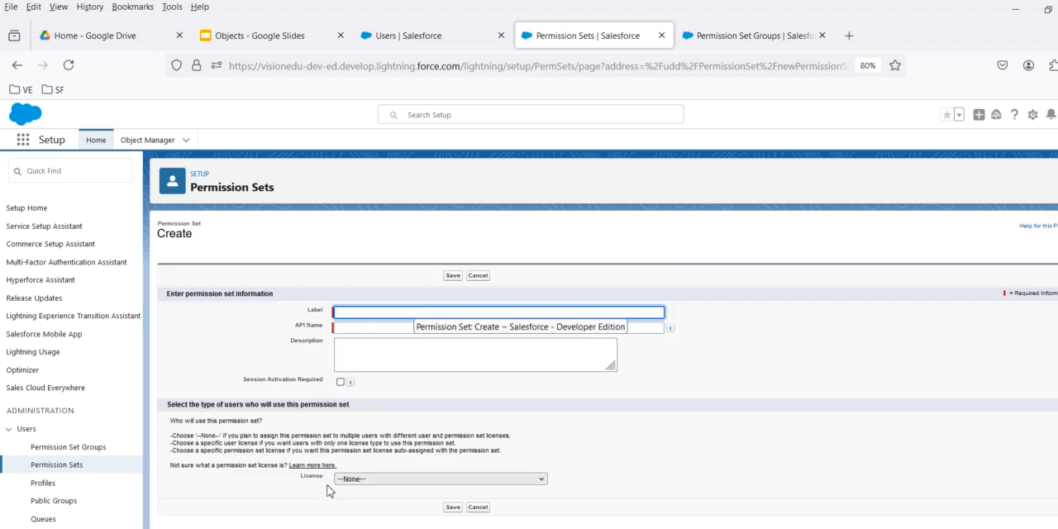
# Examine the license options available for the new permission set, leaving the license as --None--.
pyautogui.click(405, 480)
pyautogui.click(404, 479)
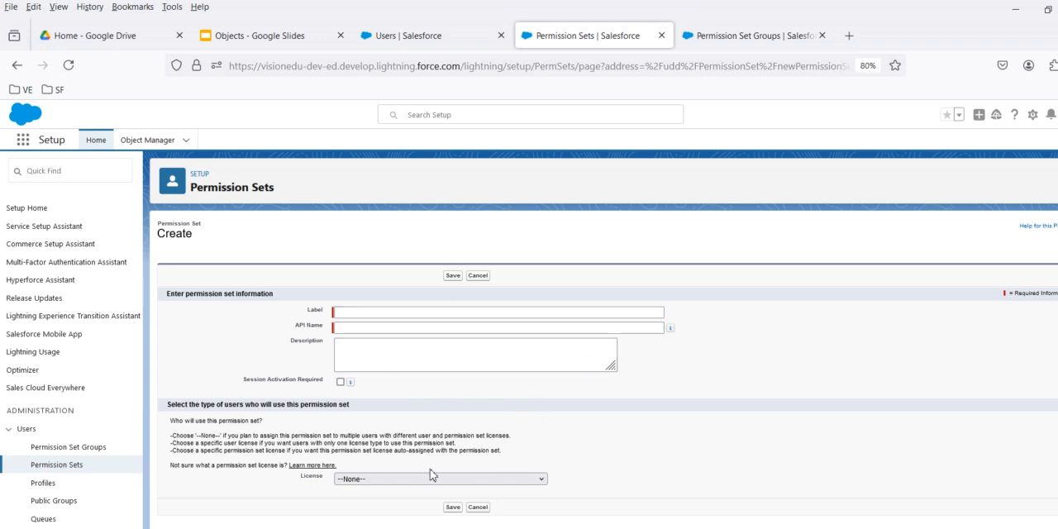
pyautogui.click(400, 480)
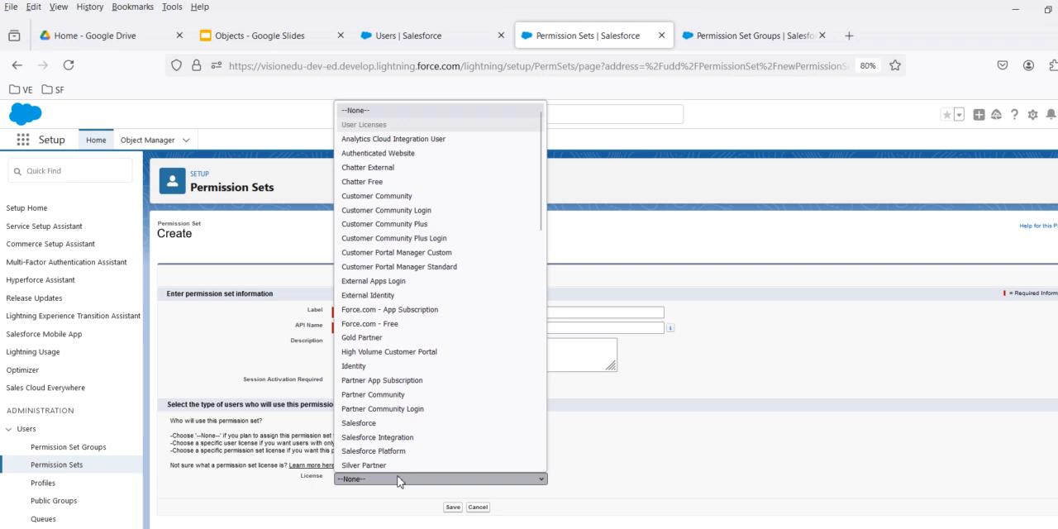
pyautogui.click(398, 477)
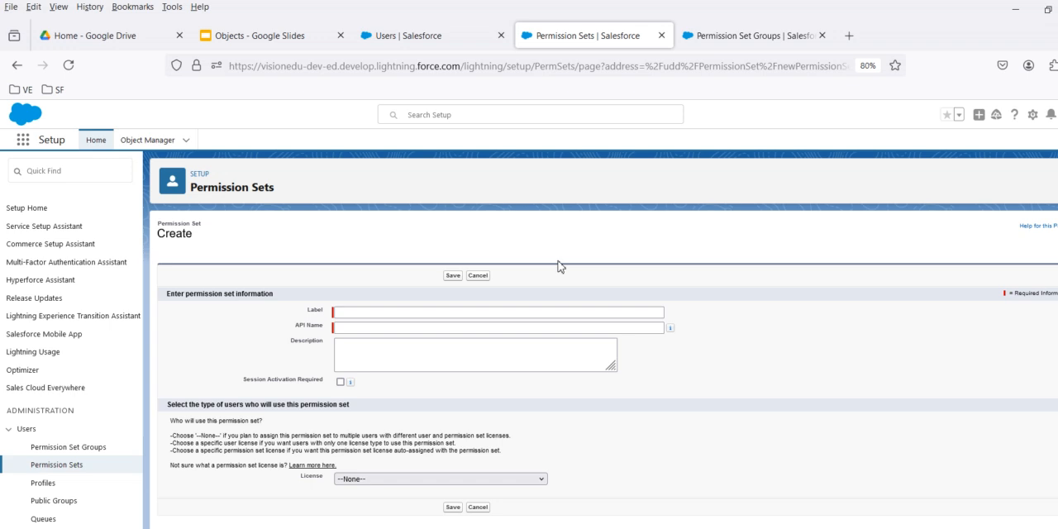
# Examine the creation form for a new permission set group on the Permission Set Groups page and close it without saving.
pyautogui.click(718, 30)
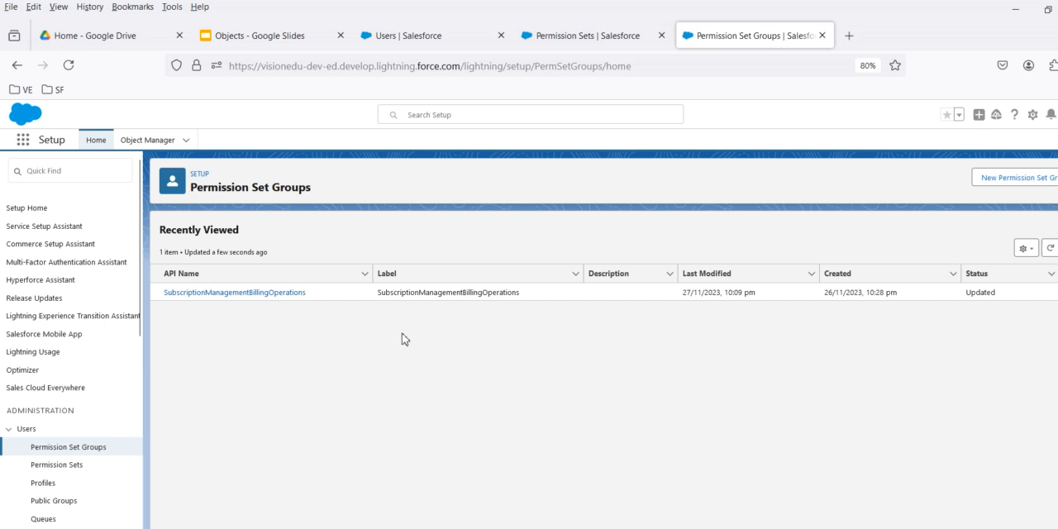
pyautogui.click(995, 179)
pyautogui.click(473, 354)
pyautogui.click(390, 441)
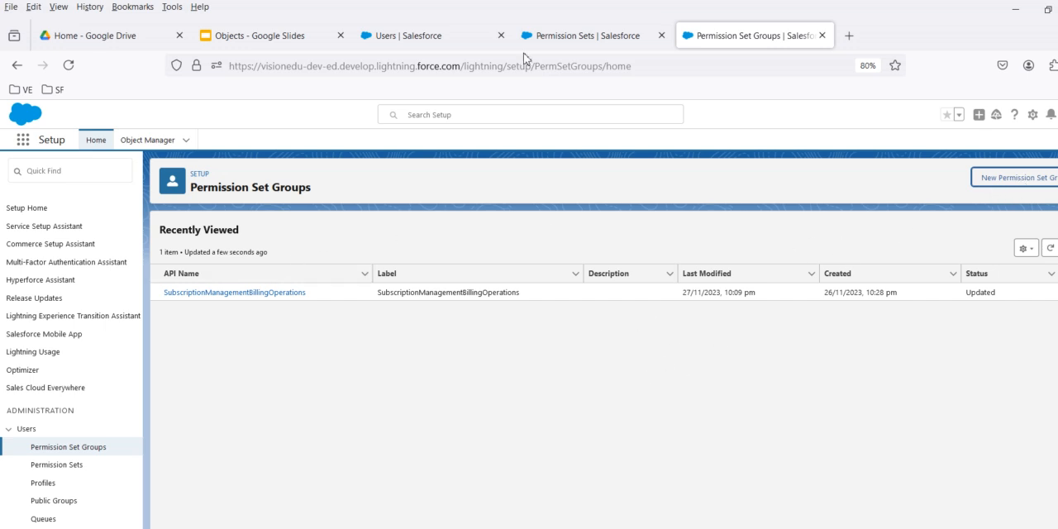
# Compare the new permission set form with the permission set group creation form, reopening the latter.
pyautogui.click(565, 41)
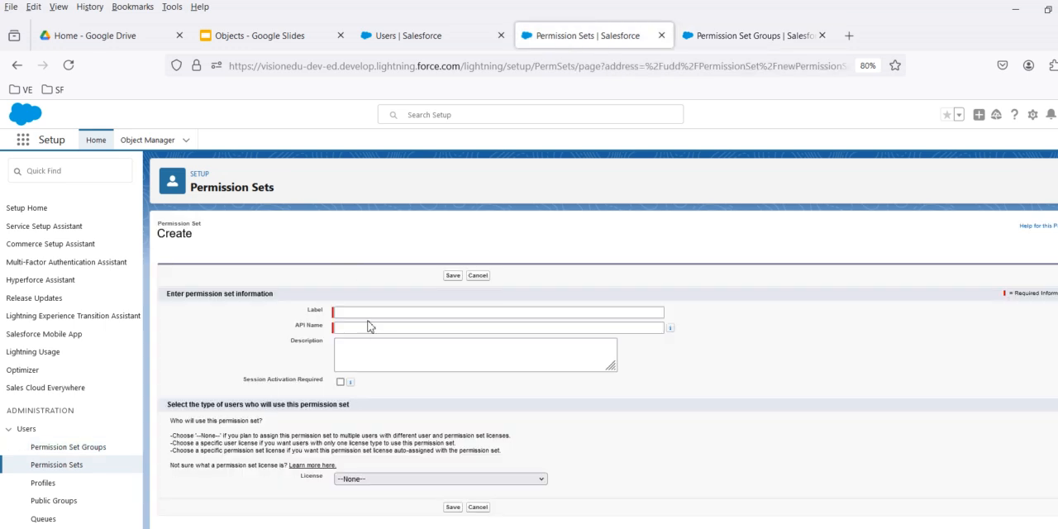
pyautogui.click(764, 42)
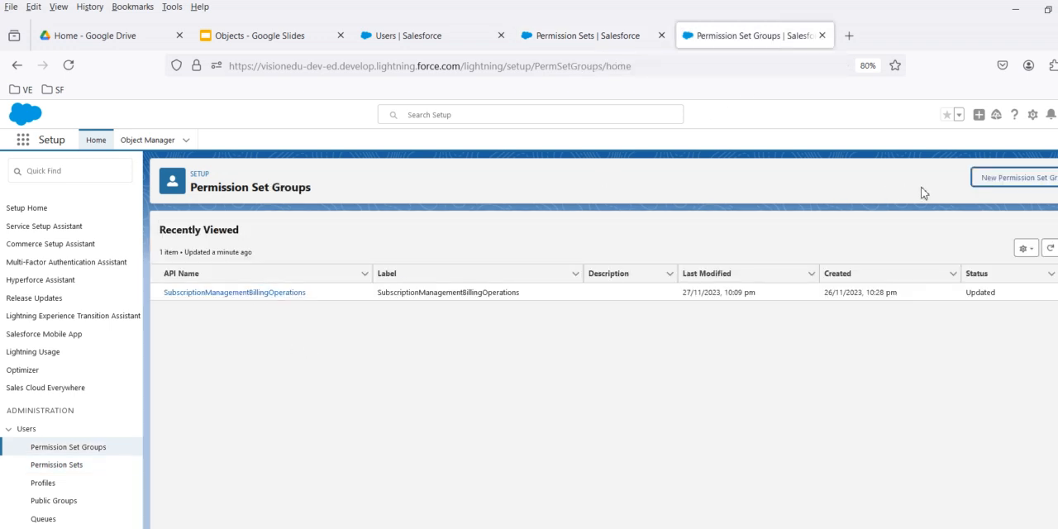
pyautogui.click(985, 181)
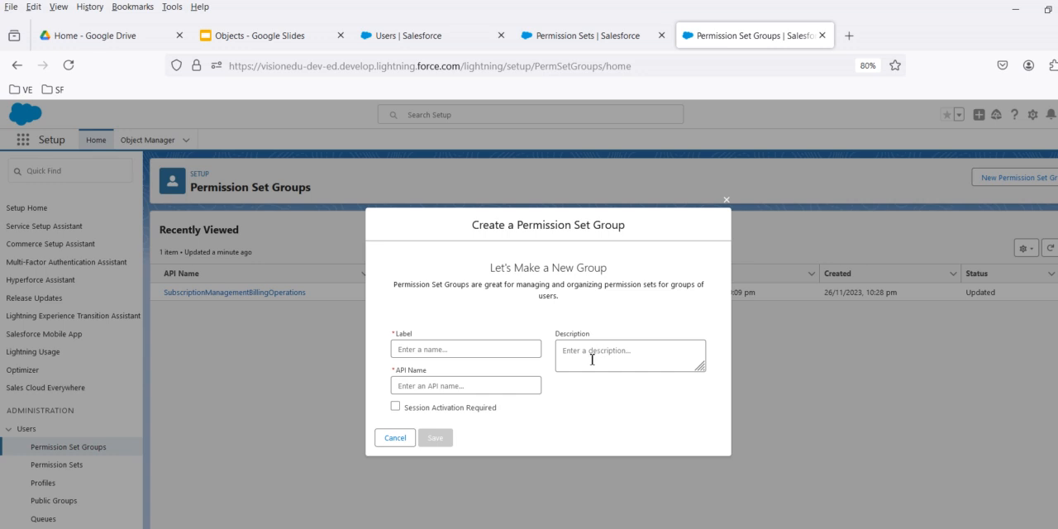
# Switch to Google Slides, read the Permission Set Group slide and return to the Permission Sets page in Salesforce.
pyautogui.click(266, 64)
pyautogui.click(278, 45)
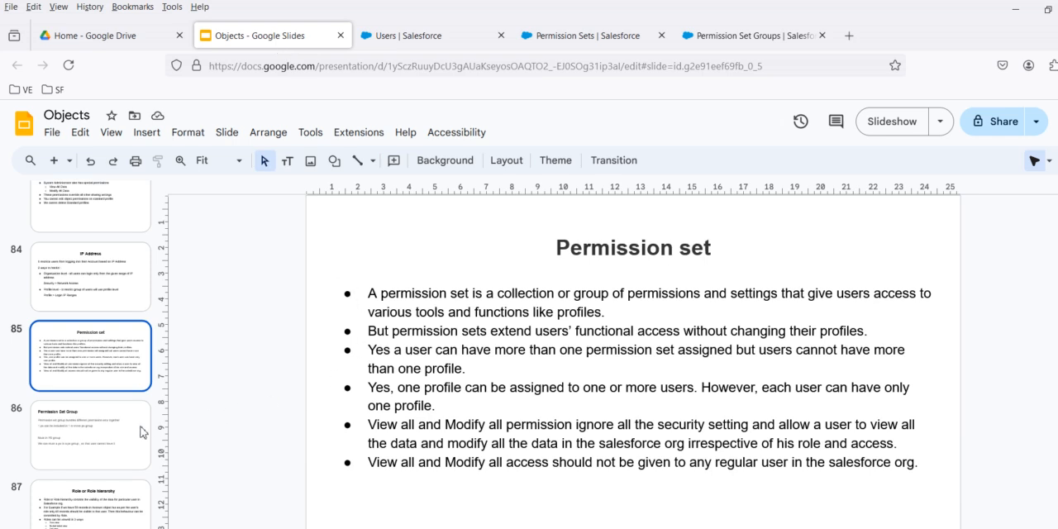
pyautogui.click(41, 436)
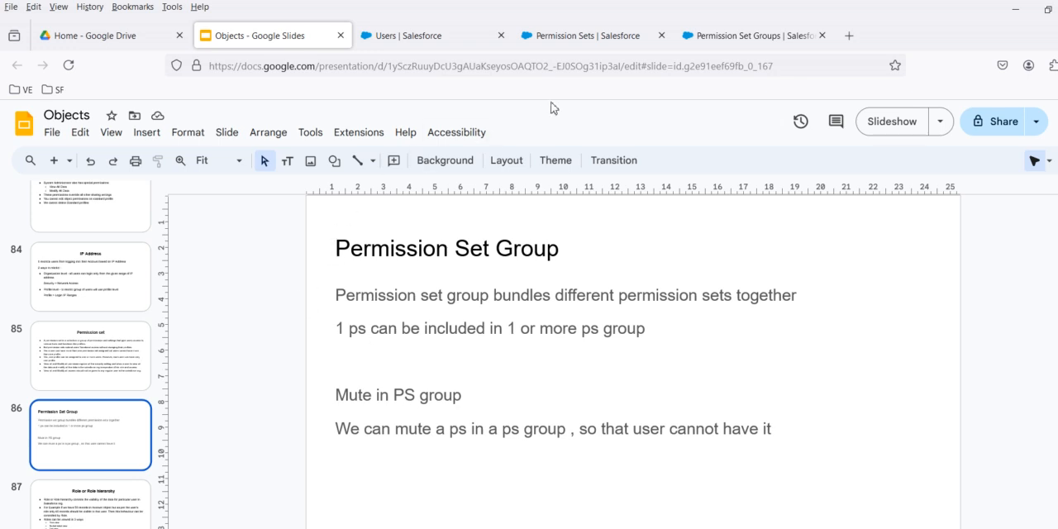
pyautogui.click(606, 39)
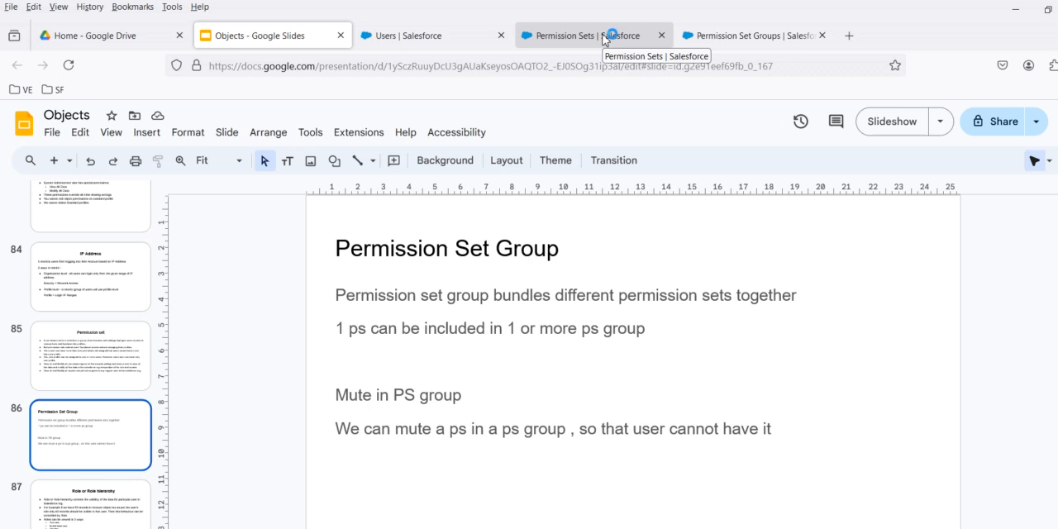